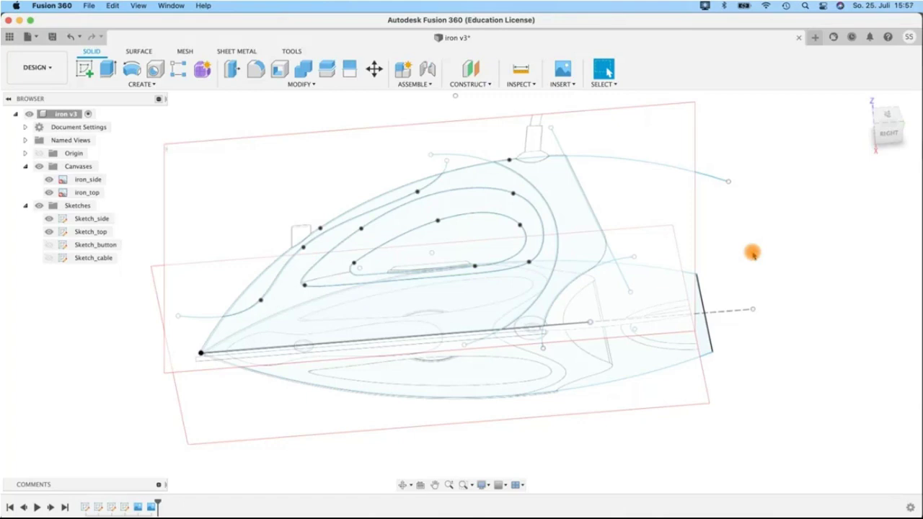
Step: Hide the iron_side canvas and Sketch_side, then view the iron straight from above
middle_click_drag(785, 363, 784, 383, "shift")
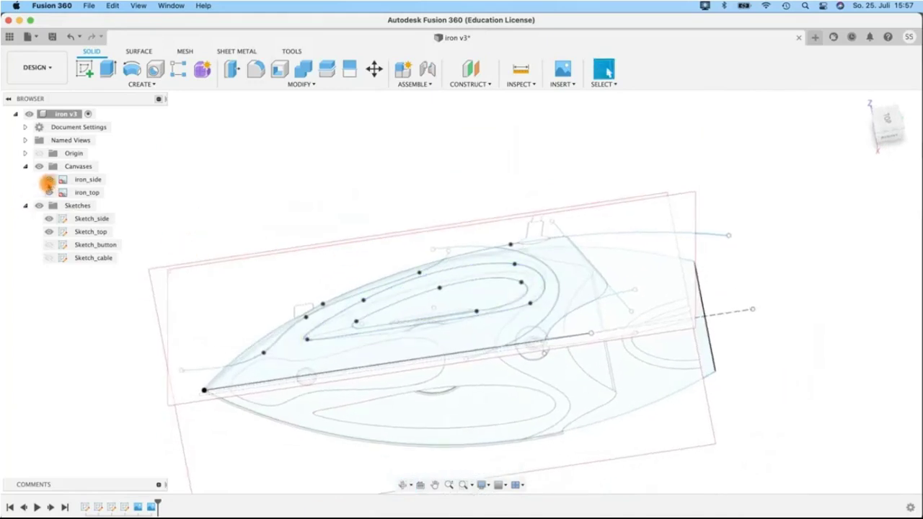
left_click(52, 180)
left_click(48, 179)
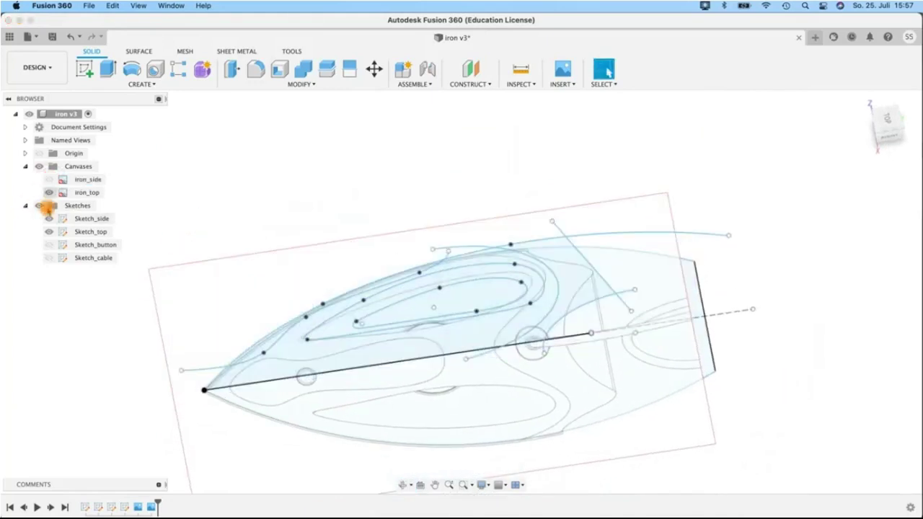
left_click(48, 218)
middle_click_drag(755, 385, 757, 422, "shift")
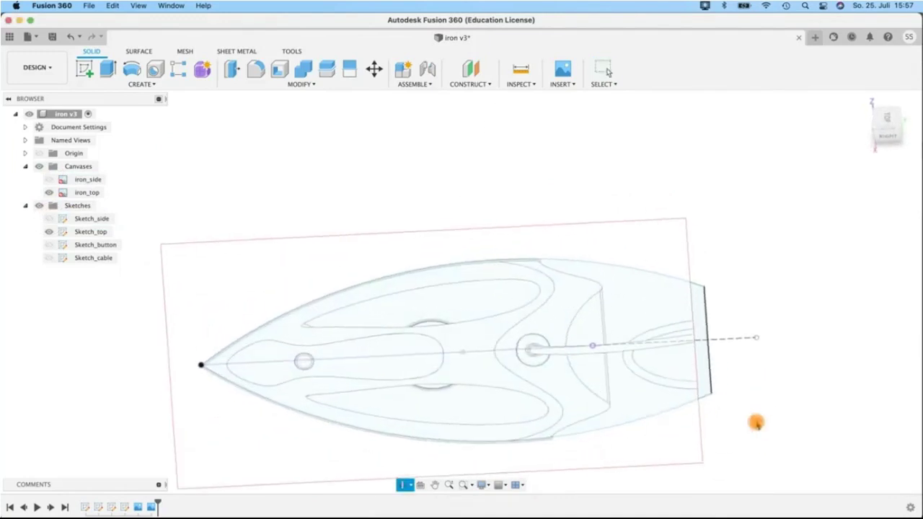
Step: Show the iron_side canvas again and orbit through side, perspective and top views to compare
left_click(204, 353)
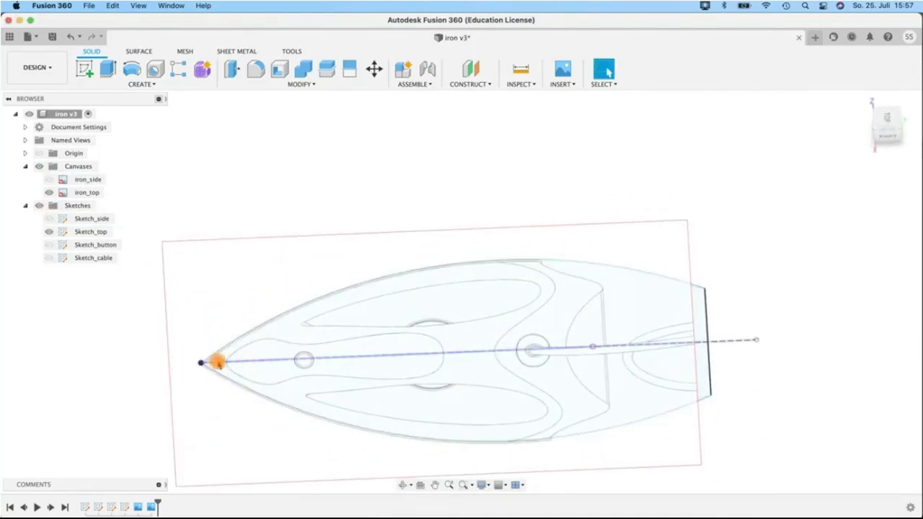
middle_click_drag(257, 246, 283, 183, "shift")
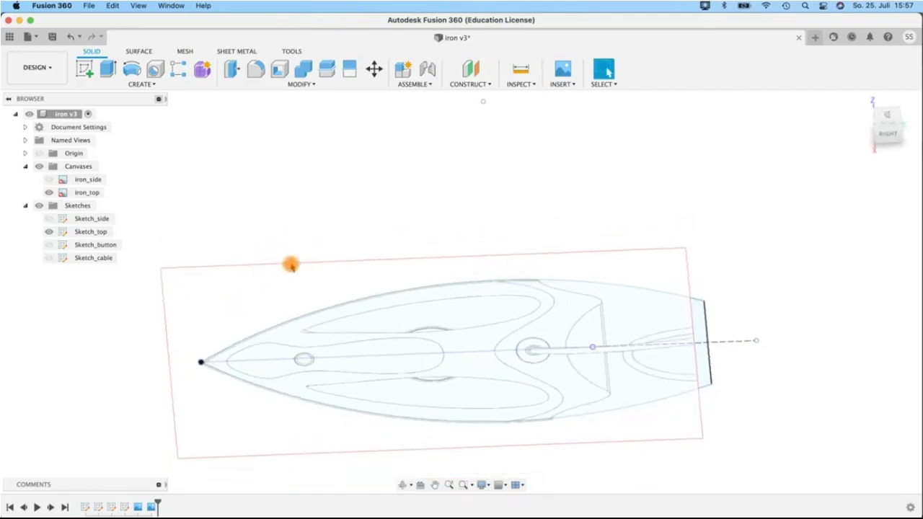
left_click(46, 181)
key("Escape")
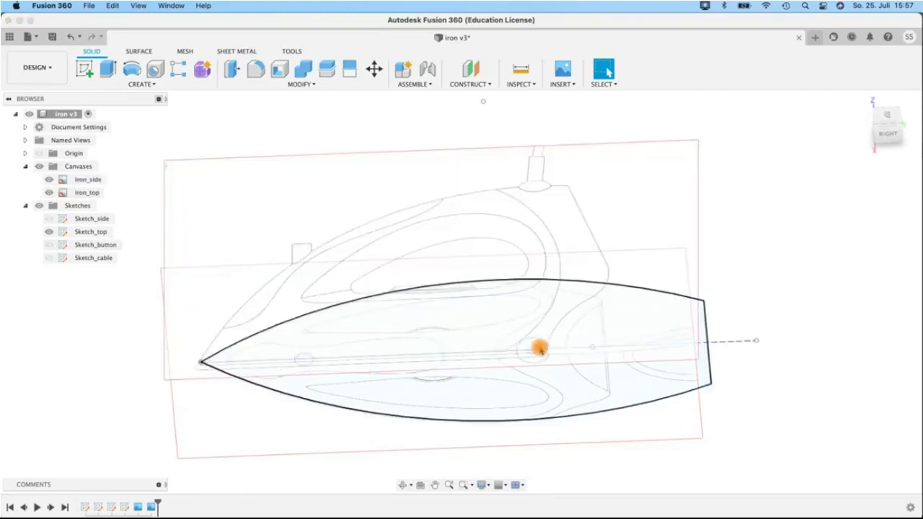
middle_click_drag(689, 253, 686, 219, "shift")
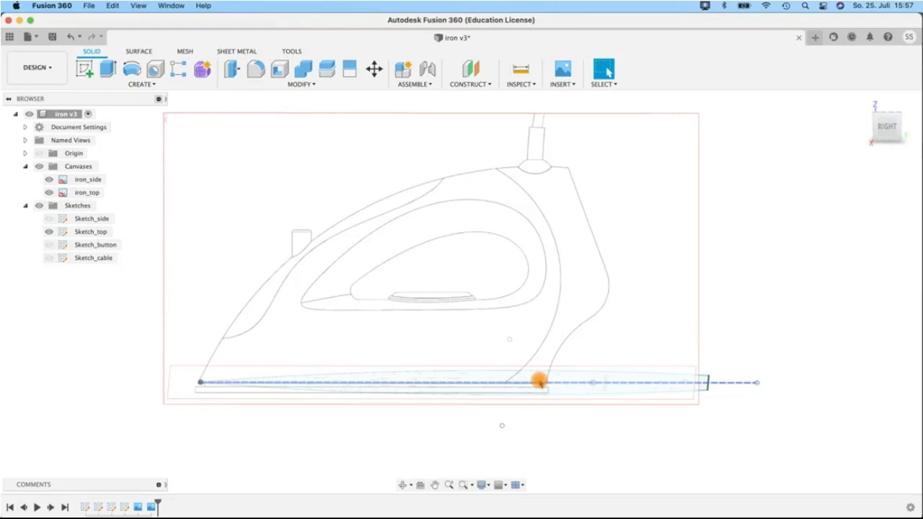
mouse_move(836, 261)
middle_mouse_down("shift")
mouse_move(815, 282)
mouse_move(814, 313)
mouse_move(830, 259)
mouse_move(628, 233)
middle_mouse_up("shift")
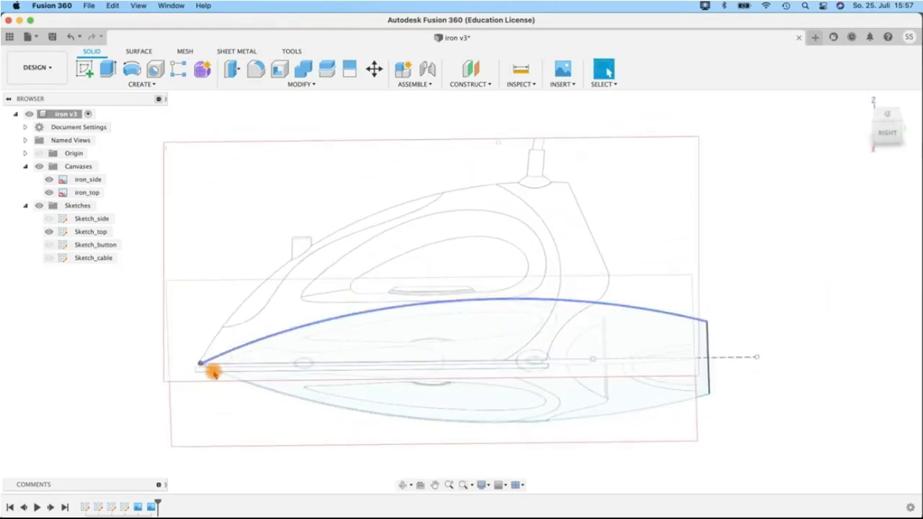
mouse_move(707, 303)
middle_mouse_down("shift")
mouse_move(712, 313)
mouse_move(702, 252)
mouse_move(721, 300)
mouse_move(716, 332)
mouse_move(700, 323)
middle_mouse_up("shift")
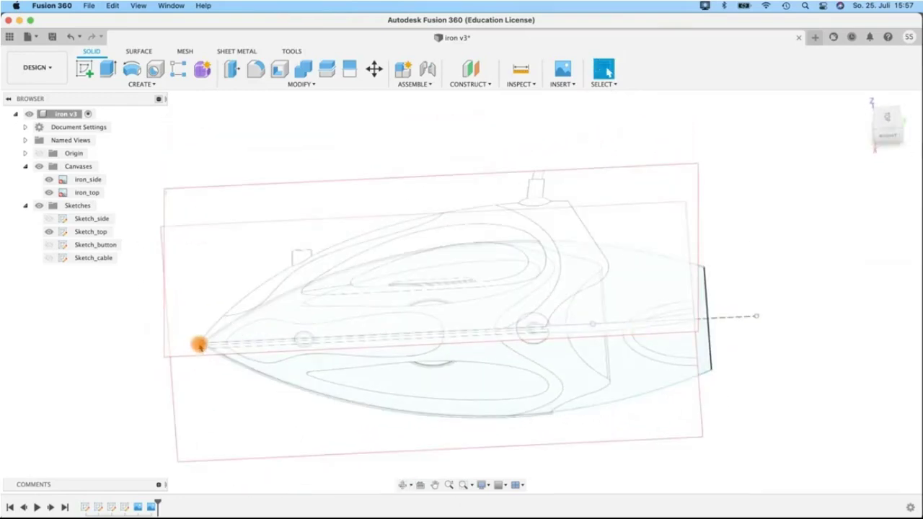
Step: Show the Origin, hide the iron_side canvas again, and return to a top view
left_click(39, 153)
mouse_move(247, 344)
middle_mouse_down("shift")
mouse_move(146, 268)
mouse_move(206, 369)
middle_mouse_up("shift")
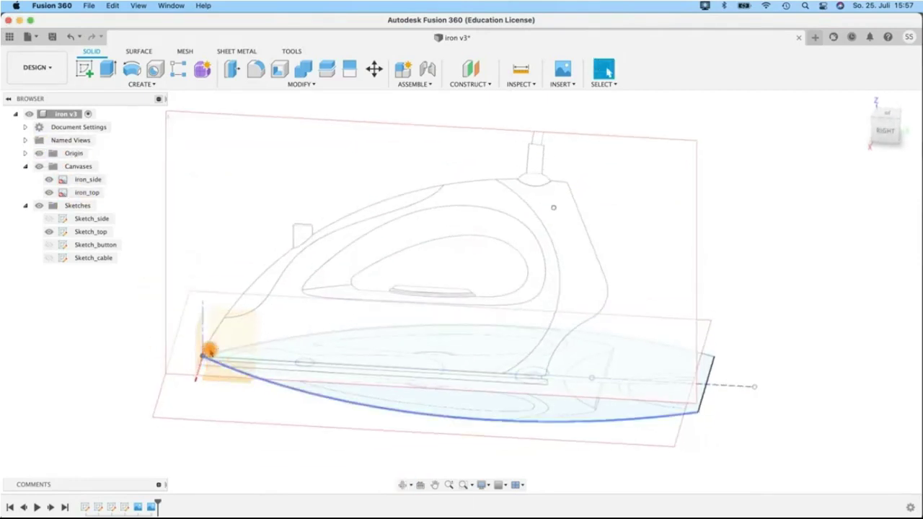
mouse_move(744, 370)
middle_mouse_down("shift")
mouse_move(754, 367)
mouse_move(758, 411)
mouse_move(745, 383)
mouse_move(755, 404)
mouse_move(303, 260)
middle_mouse_up("shift")
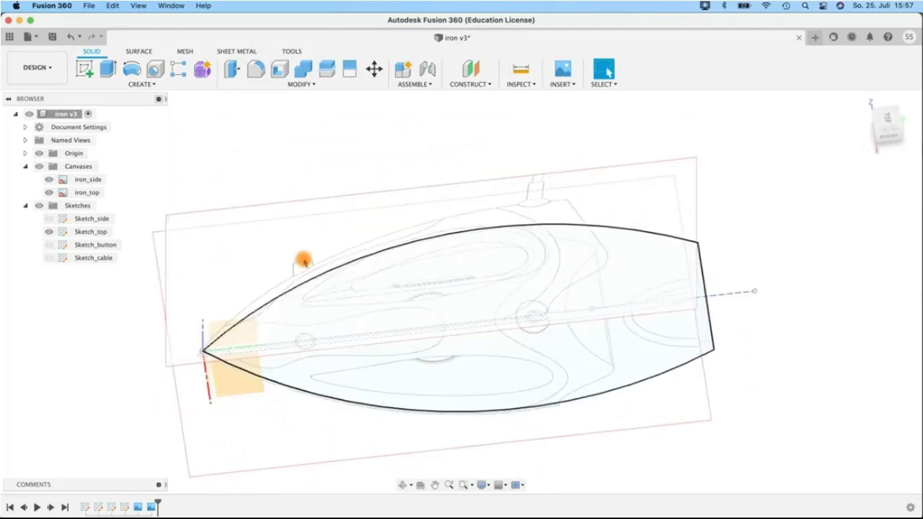
left_click(51, 180)
left_click(48, 180)
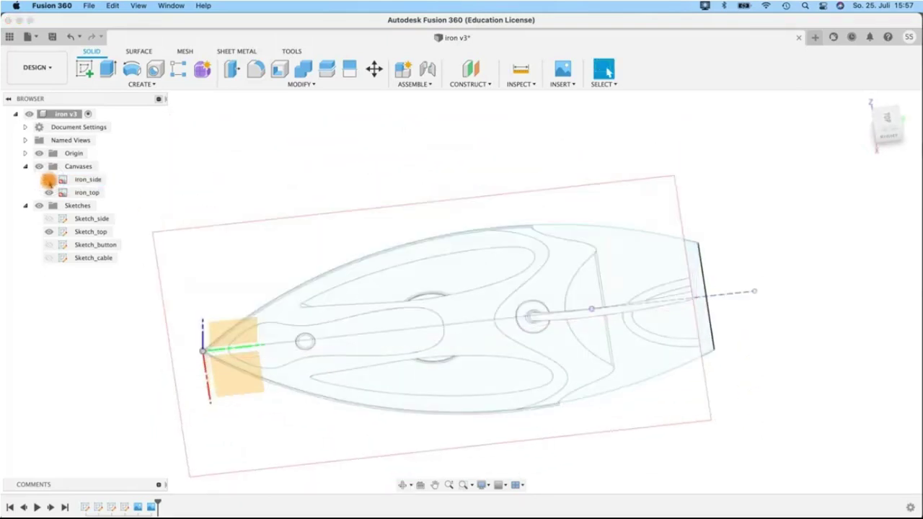
mouse_move(734, 367)
middle_mouse_down("shift")
mouse_move(731, 383)
mouse_move(494, 344)
middle_mouse_up("shift")
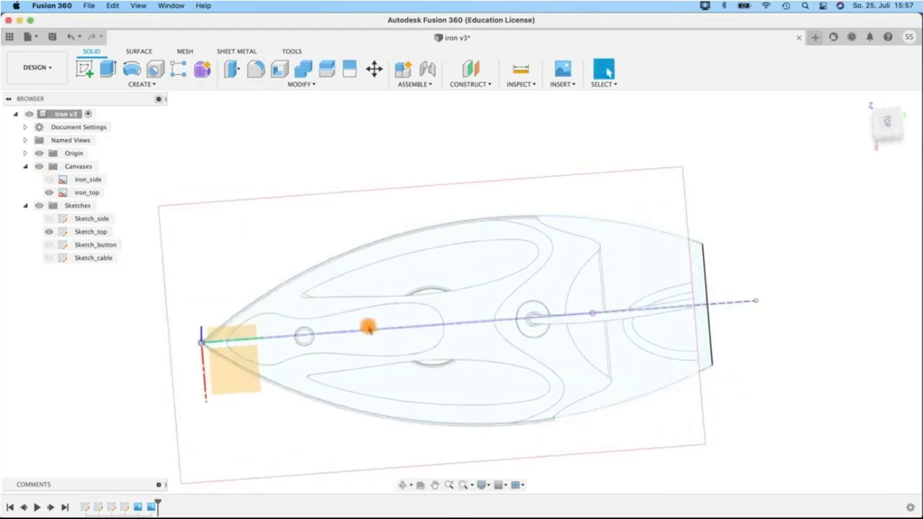
Step: Hide Sketch_top, keeping the iron_top canvas image visible
left_click(48, 191)
left_click(47, 192)
left_click(47, 193)
left_click(49, 231)
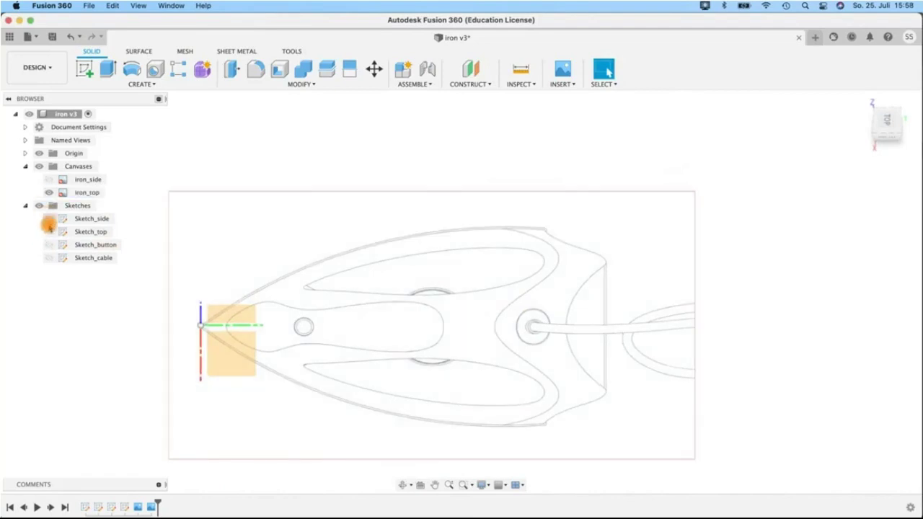
Step: Show Sketch_top without the iron_top image and check the lower arc's radius
left_click(49, 232)
left_click(49, 193)
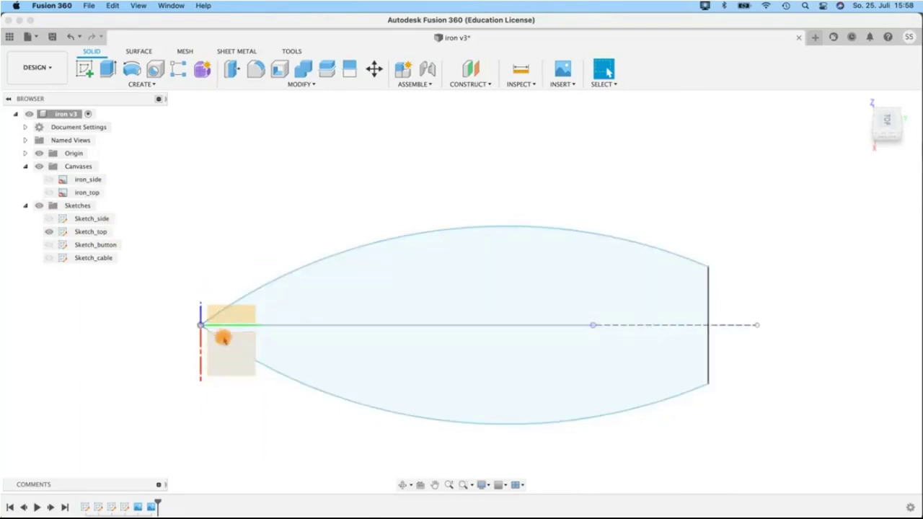
left_click(396, 413)
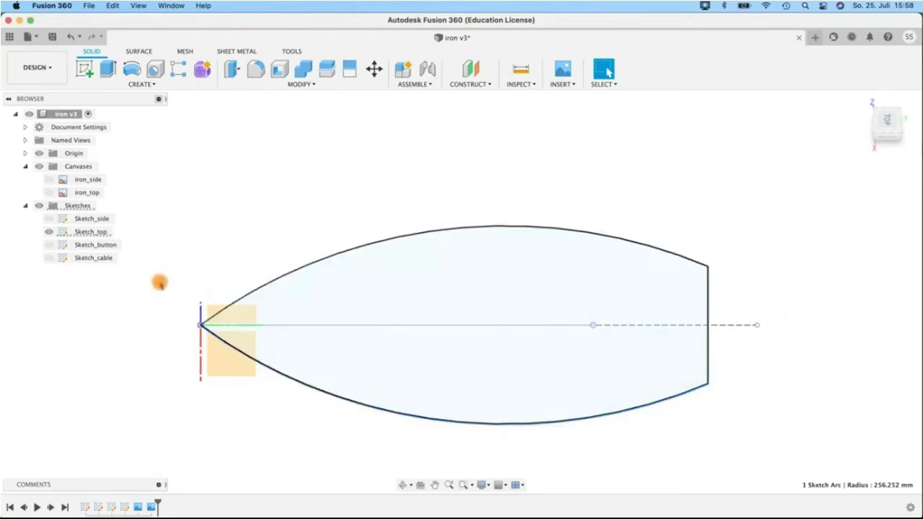
Step: Compare the sketch against the iron_side and iron_top images and check the bottom outline curve
left_click(49, 180)
left_click(48, 180)
left_click(48, 192)
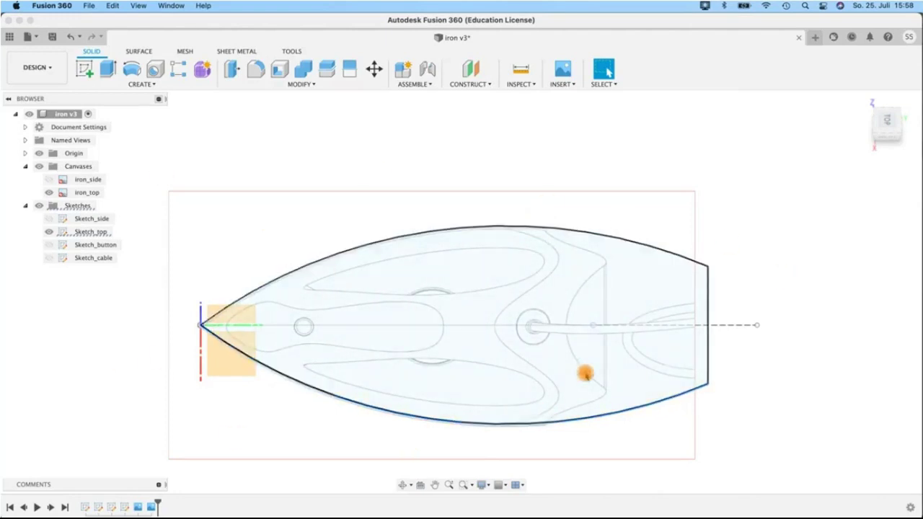
left_click(612, 402)
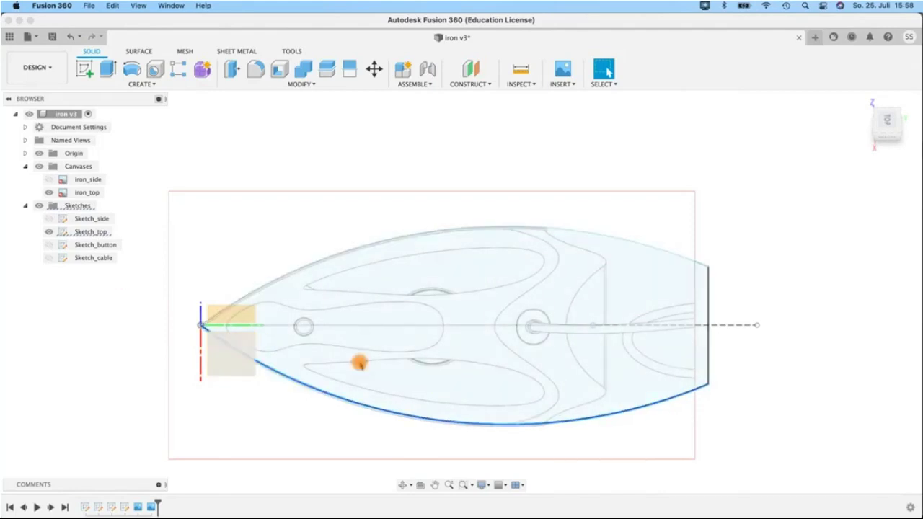
Step: Hide the iron_top image and briefly show the Sketch_button circle
left_click(48, 192)
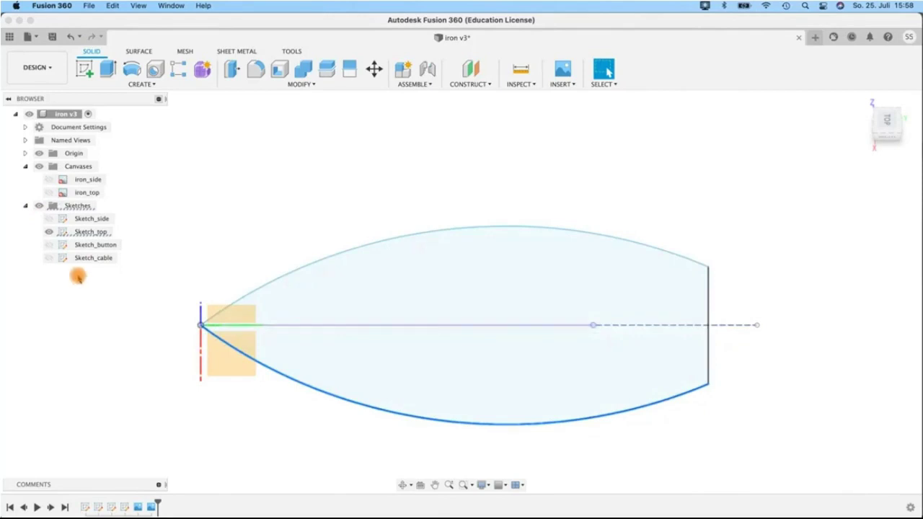
left_click(49, 244)
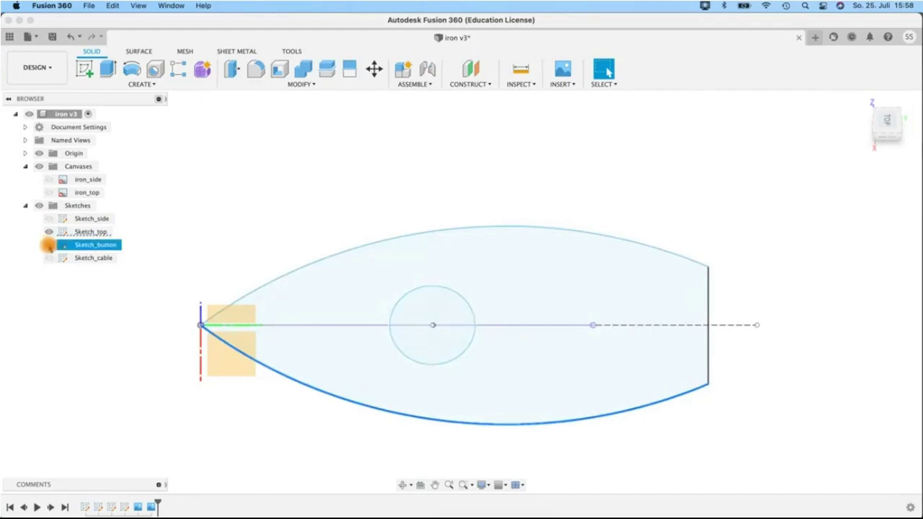
left_click(48, 245)
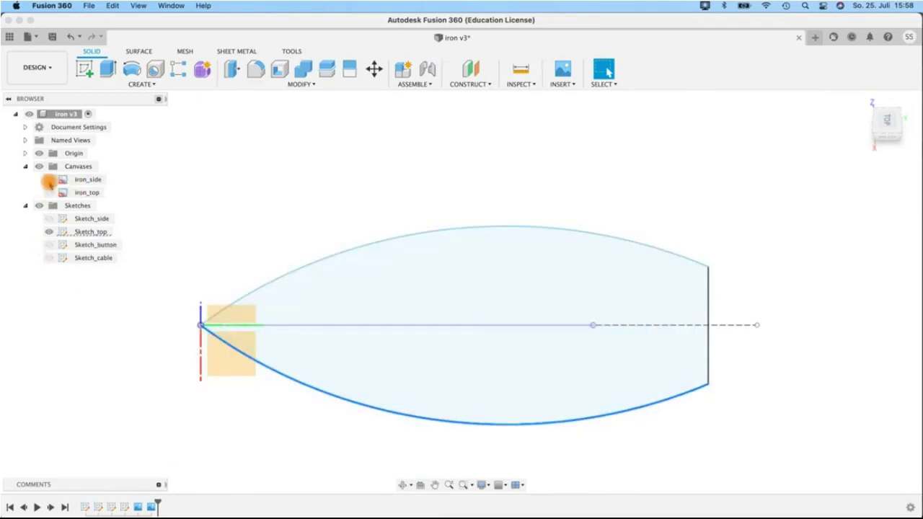
Step: Orbit the model round to its right side
left_click(48, 181)
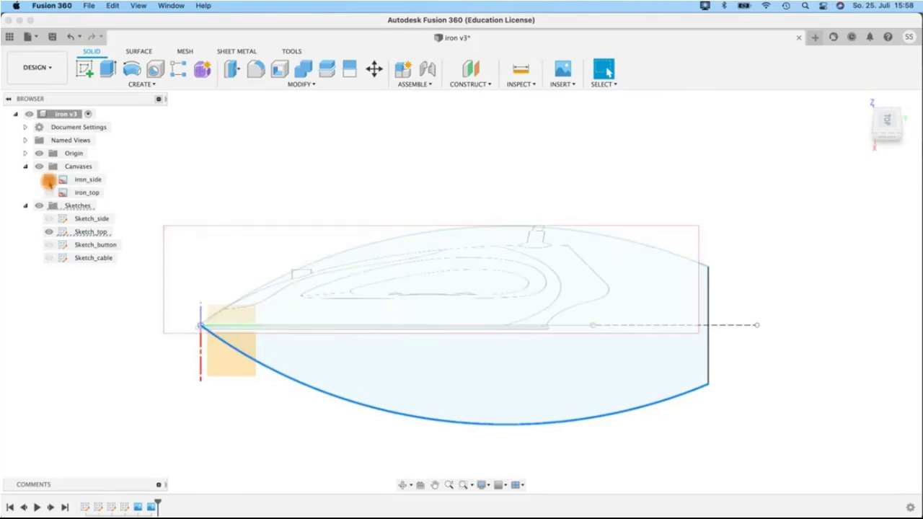
left_click(402, 485)
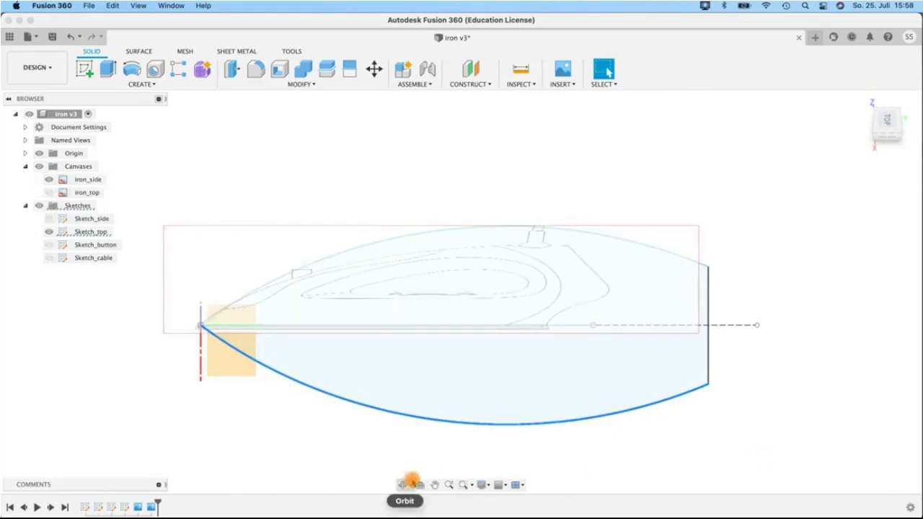
mouse_move(278, 412)
left_mouse_down()
mouse_move(278, 336)
mouse_move(281, 351)
left_mouse_up()
key("Escape")
Step: Hide the iron_side reference image and show the Sketch_side profile curves
left_click(49, 231)
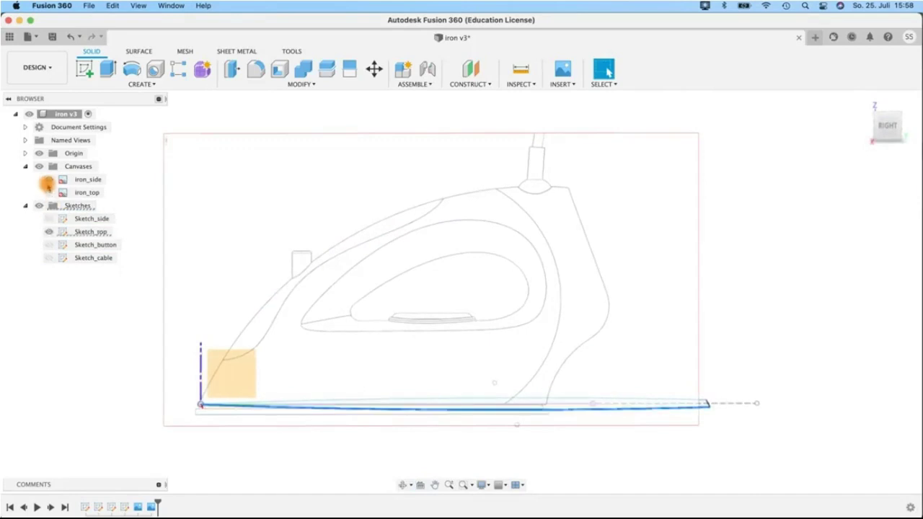
left_click(48, 179)
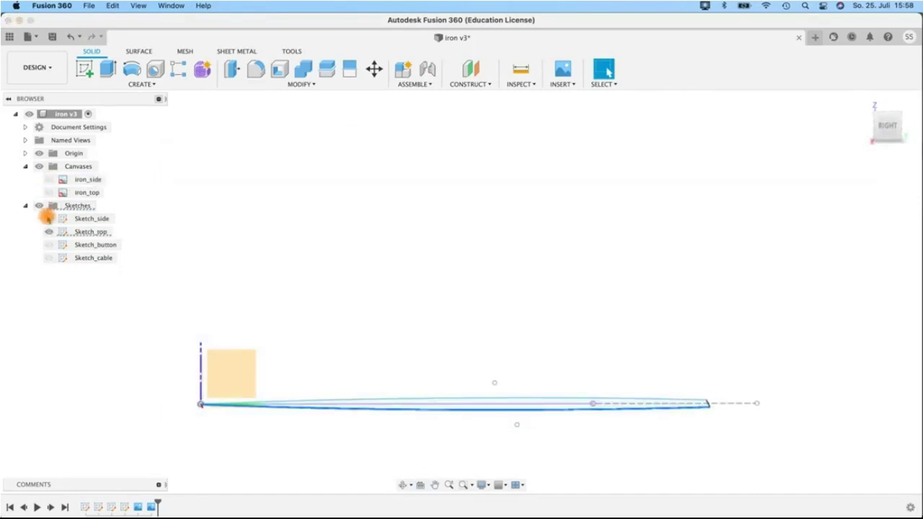
left_click(48, 218)
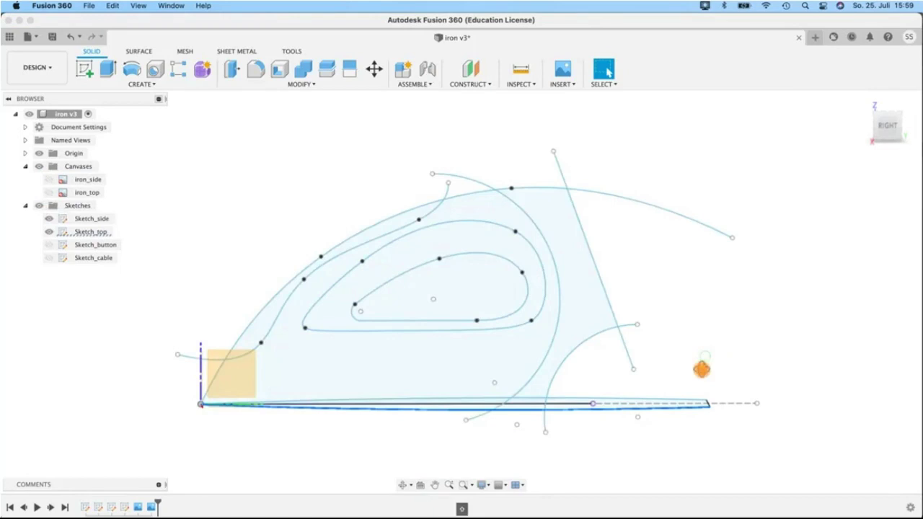
scroll(700, 361, "down", 5, "shift")
scroll(703, 353, "up", 5, "shift")
Step: Inspect the upper curve, 123.399 mm slanted line and 49.201 mm arc, then snap to Right view
mouse_move(658, 274)
middle_mouse_down("shift")
mouse_move(589, 377)
mouse_move(435, 426)
middle_mouse_up("shift")
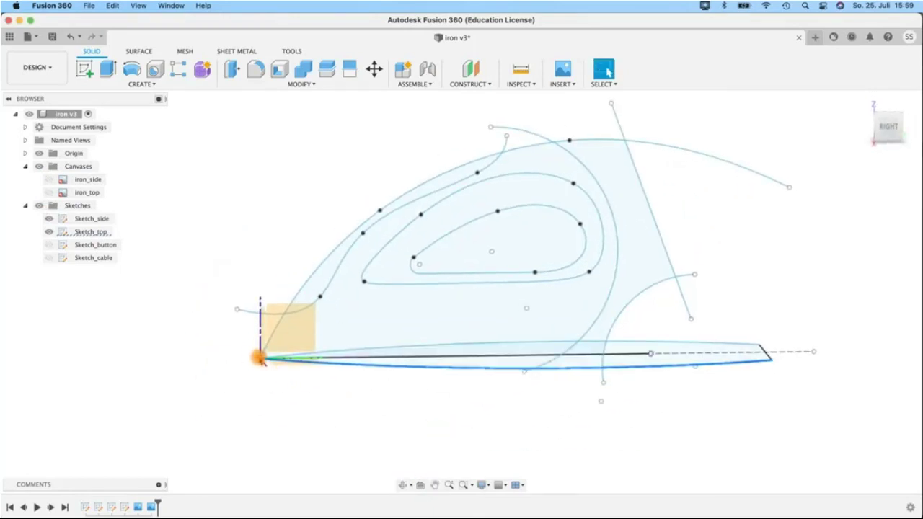
mouse_move(269, 359)
middle_mouse_down("shift")
mouse_move(267, 396)
mouse_move(265, 362)
middle_mouse_up("shift")
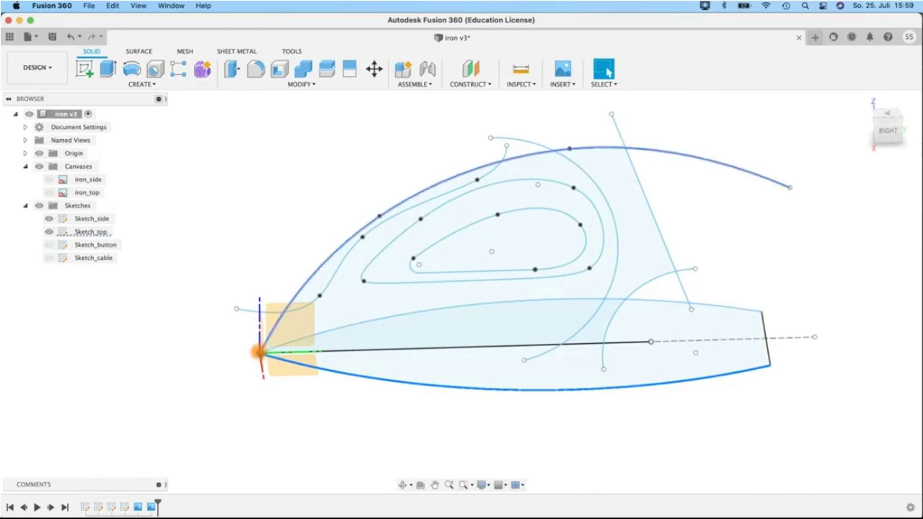
left_click(303, 307)
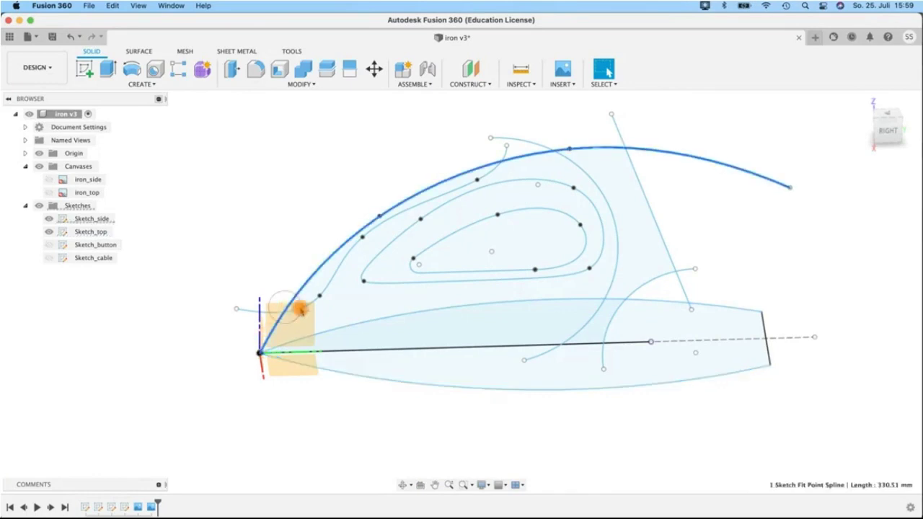
mouse_move(598, 406)
middle_mouse_down("shift")
mouse_move(600, 393)
mouse_move(216, 360)
middle_mouse_up("shift")
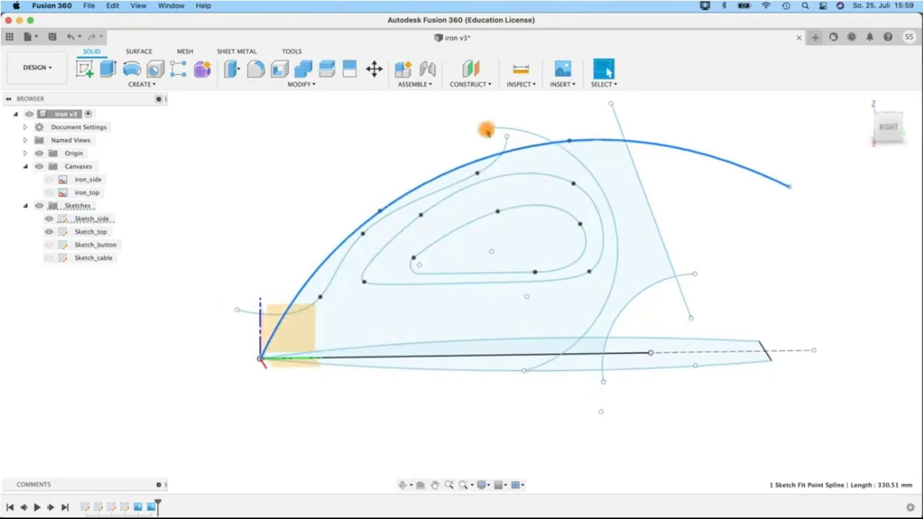
left_click(617, 122)
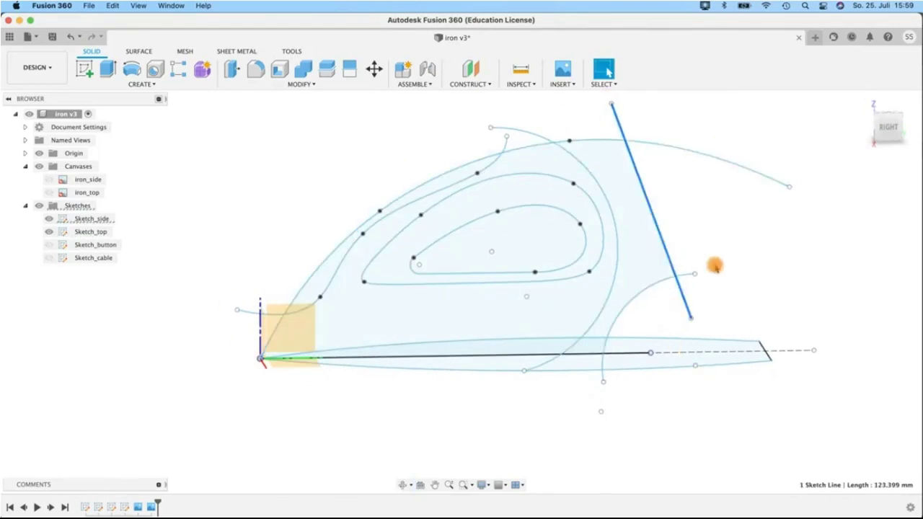
left_click(650, 287)
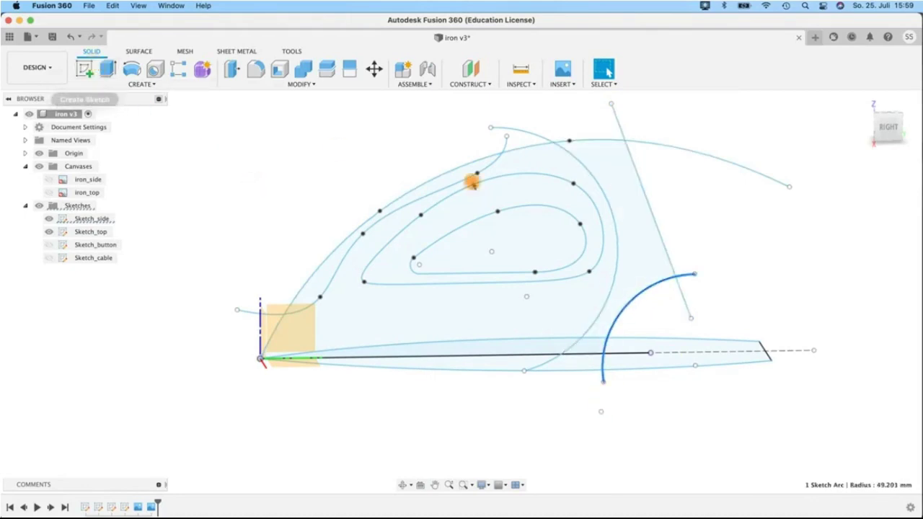
left_click(640, 186)
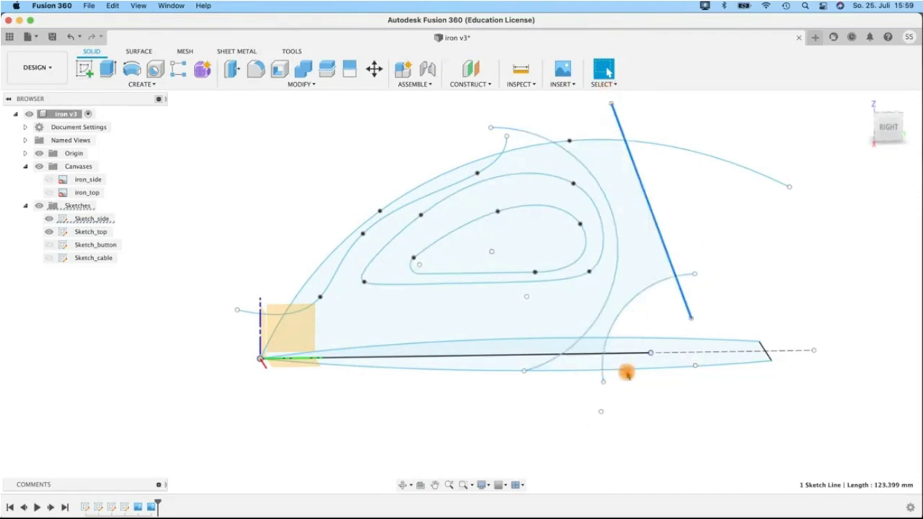
left_click(889, 130)
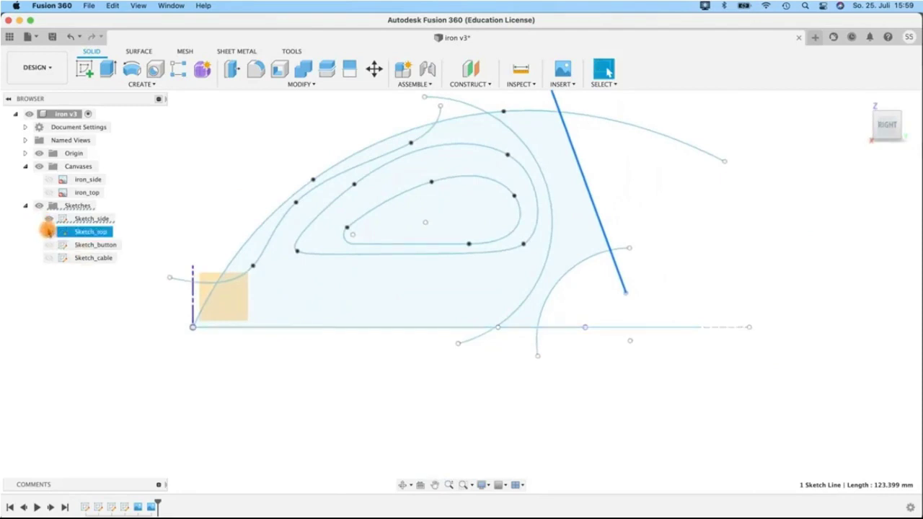
Step: Hide Sketch_top and inspect the front handle spline and large back arc of Sketch_side
left_click(48, 231)
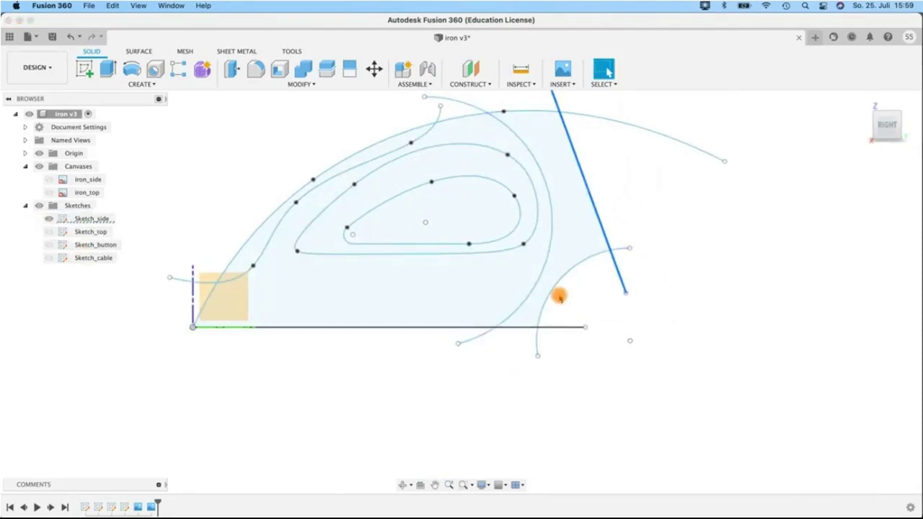
middle_click_drag(471, 414, 499, 448)
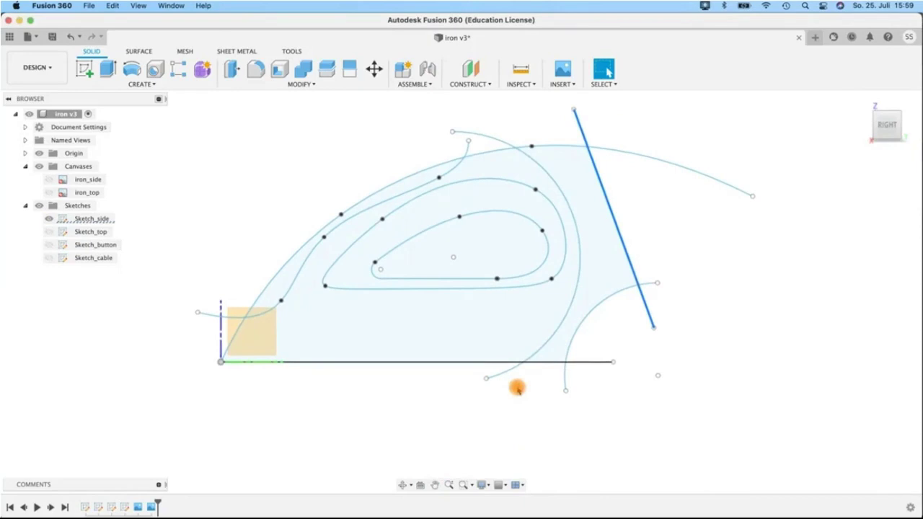
left_click(226, 317)
left_click(476, 136)
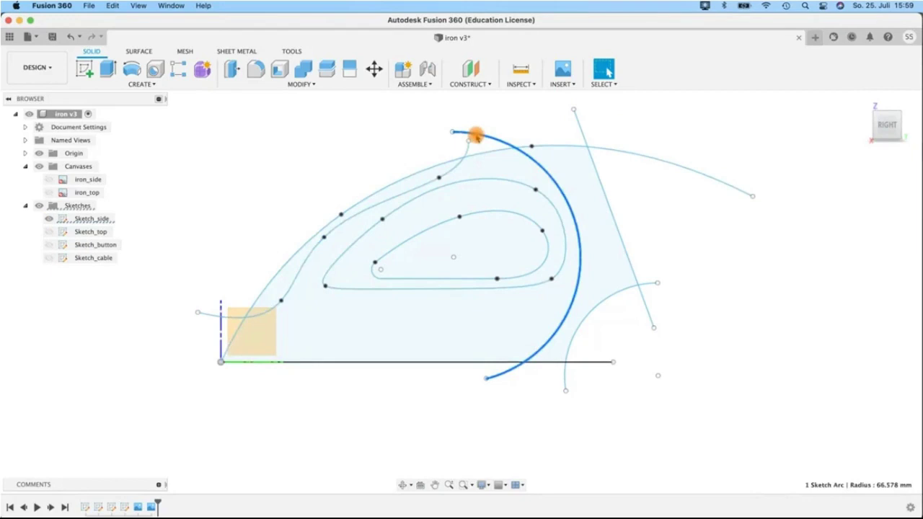
left_click(466, 148)
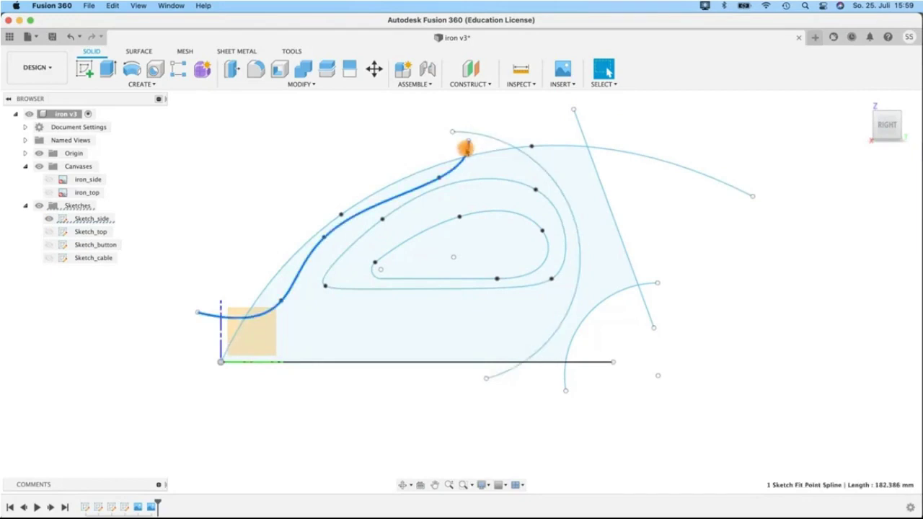
left_click(507, 143)
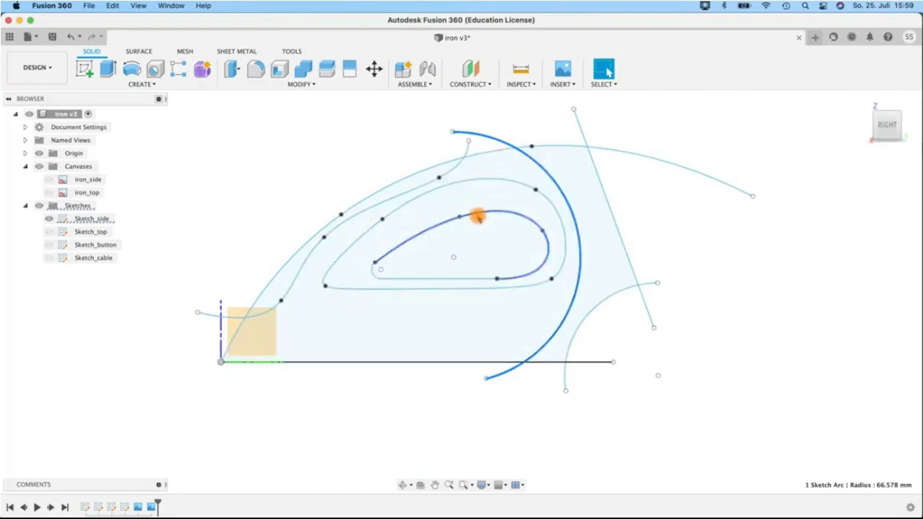
Step: Check the inner loop's 61.127 mm bottom line and the 310.771 mm middle spline
left_click(453, 278)
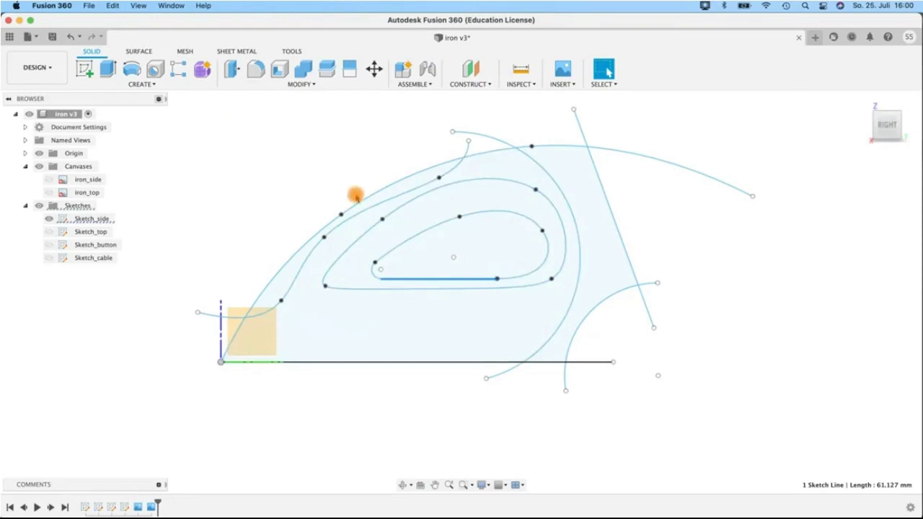
left_click(373, 231)
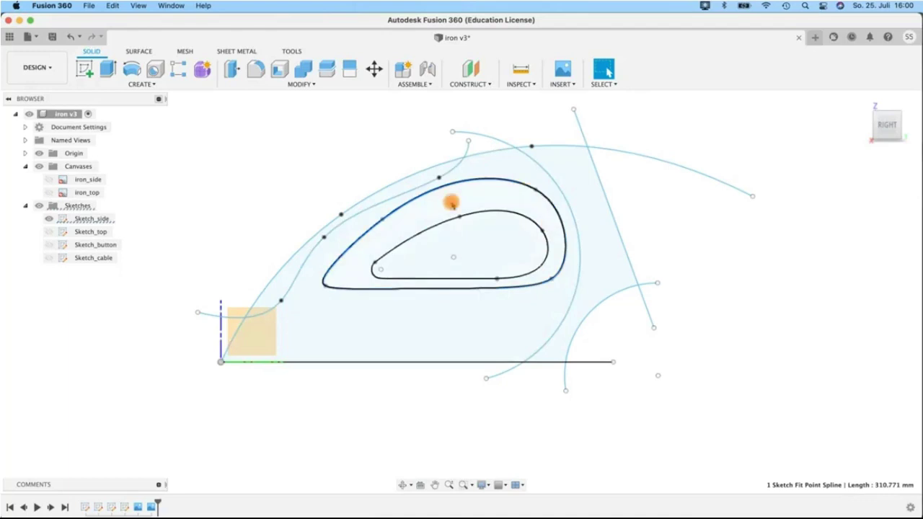
left_click(404, 276)
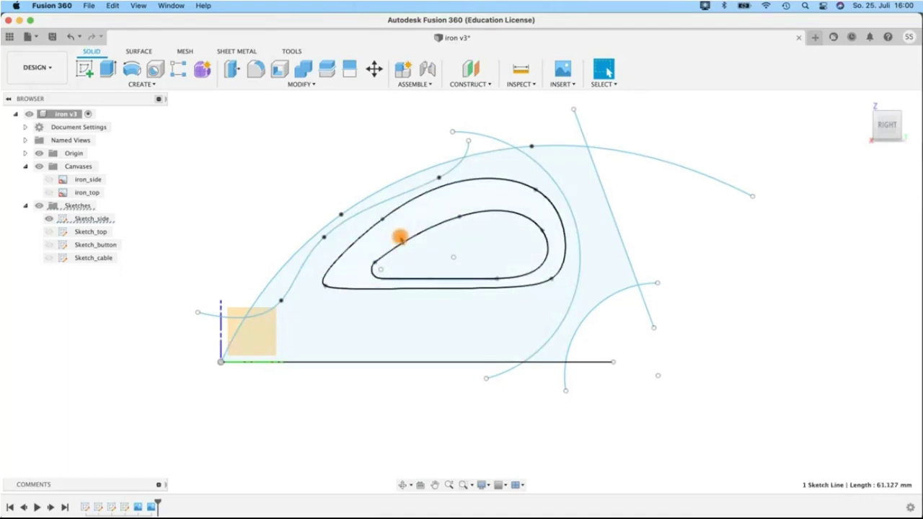